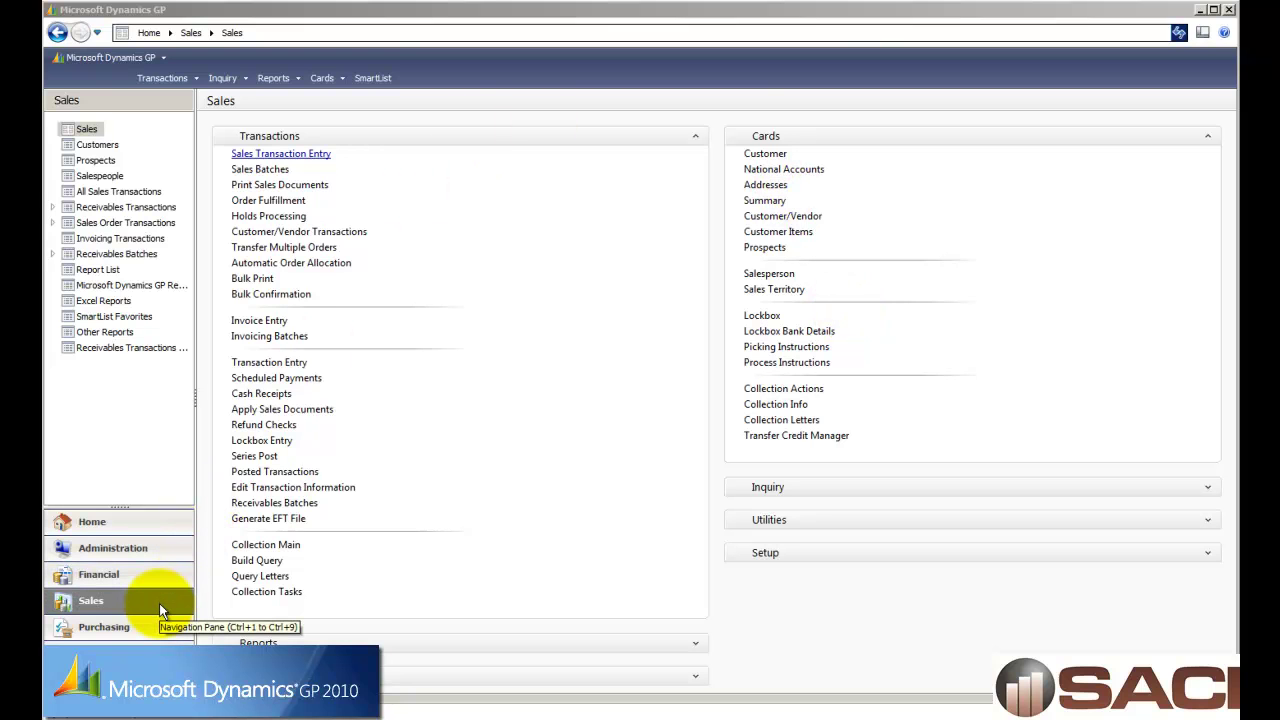
Step: Create a customer item record linking Baker's Emporium Inc. to item 0-A3261A, Multi-Core Processor
click(780, 238)
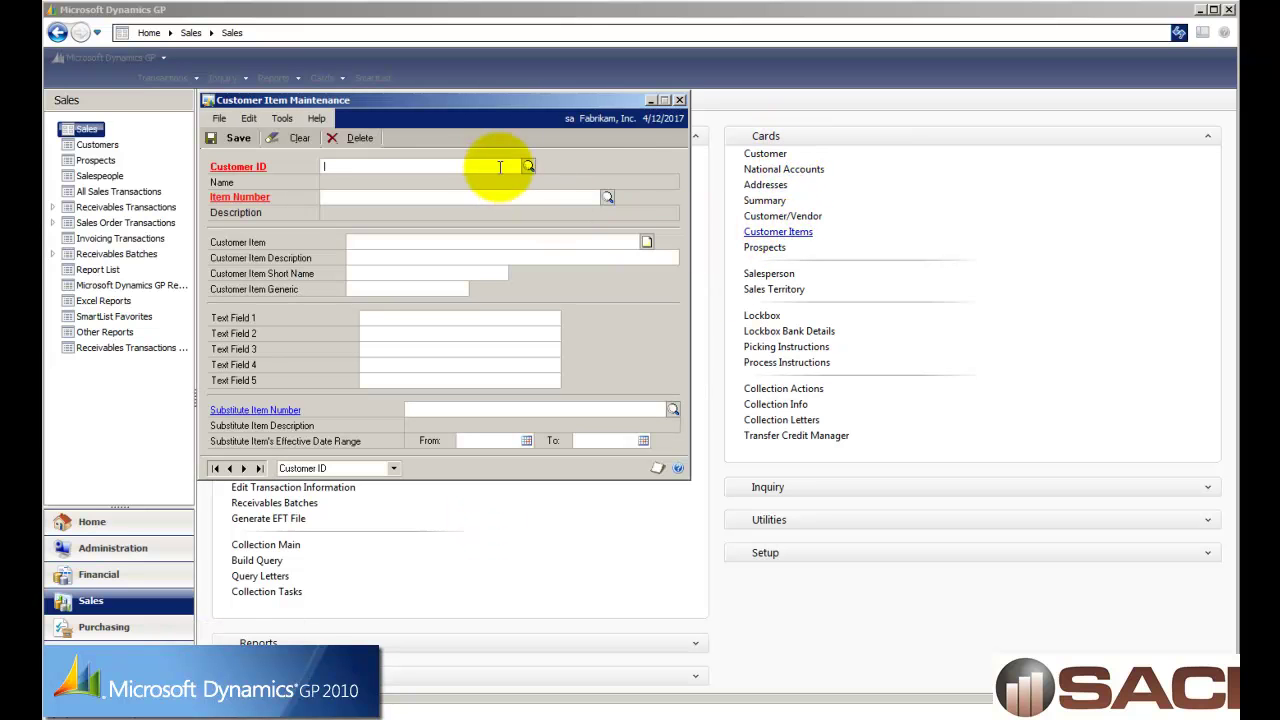
click(528, 166)
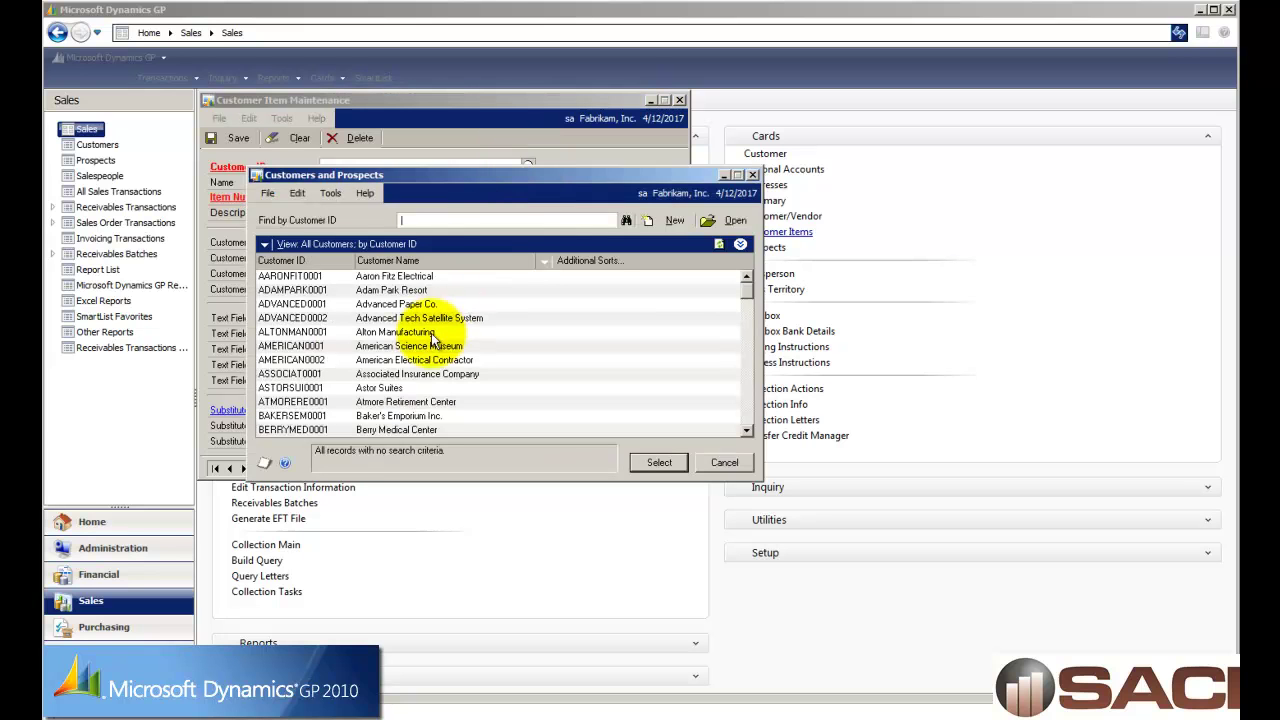
double_click(412, 415)
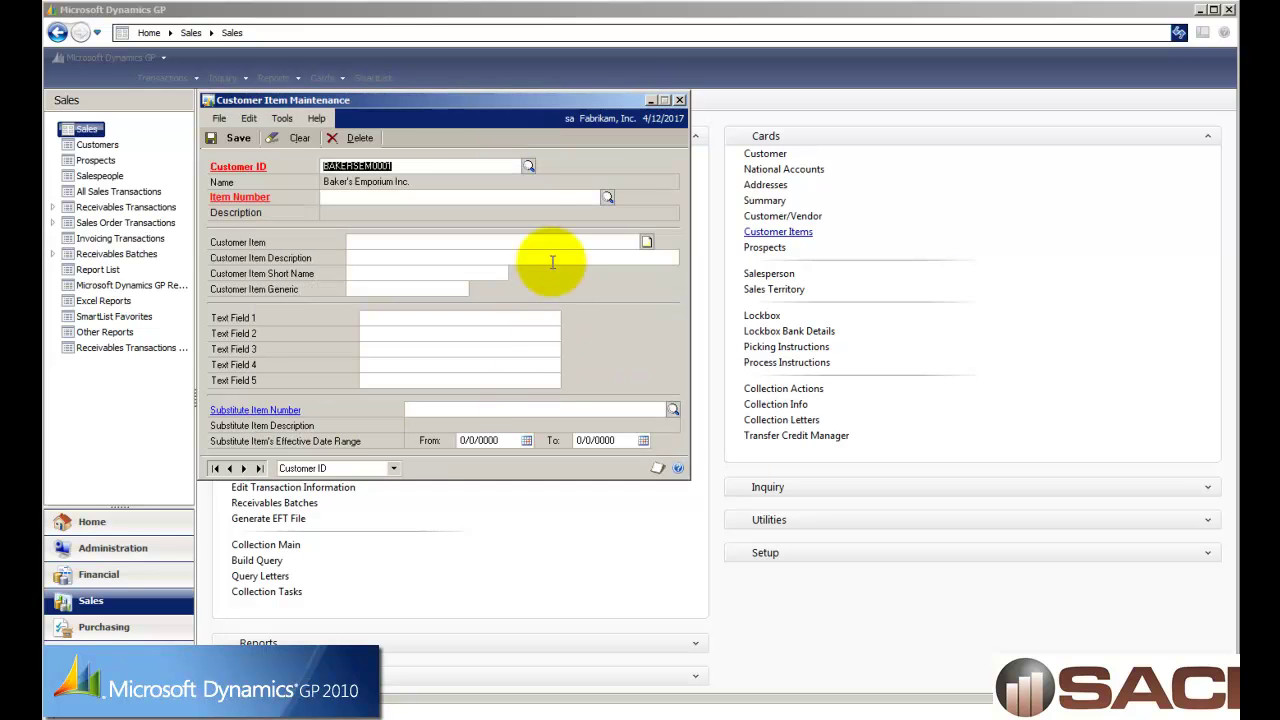
click(607, 197)
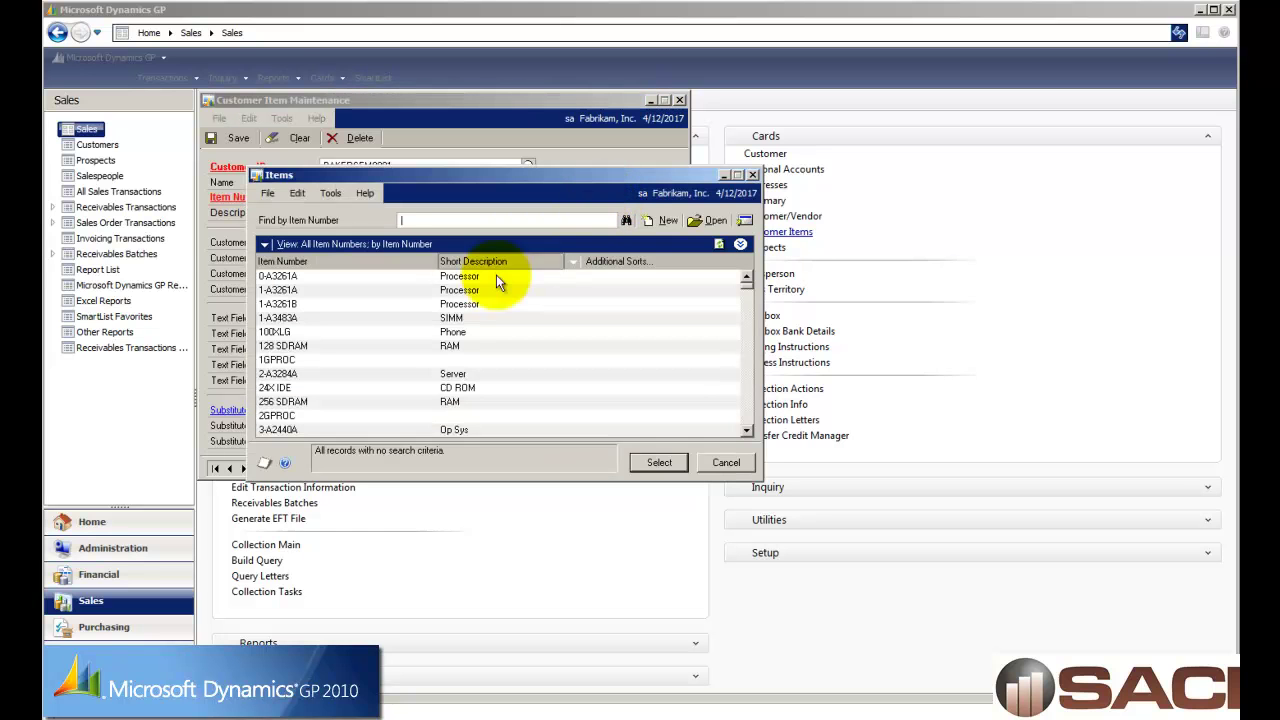
click(380, 282)
click(657, 463)
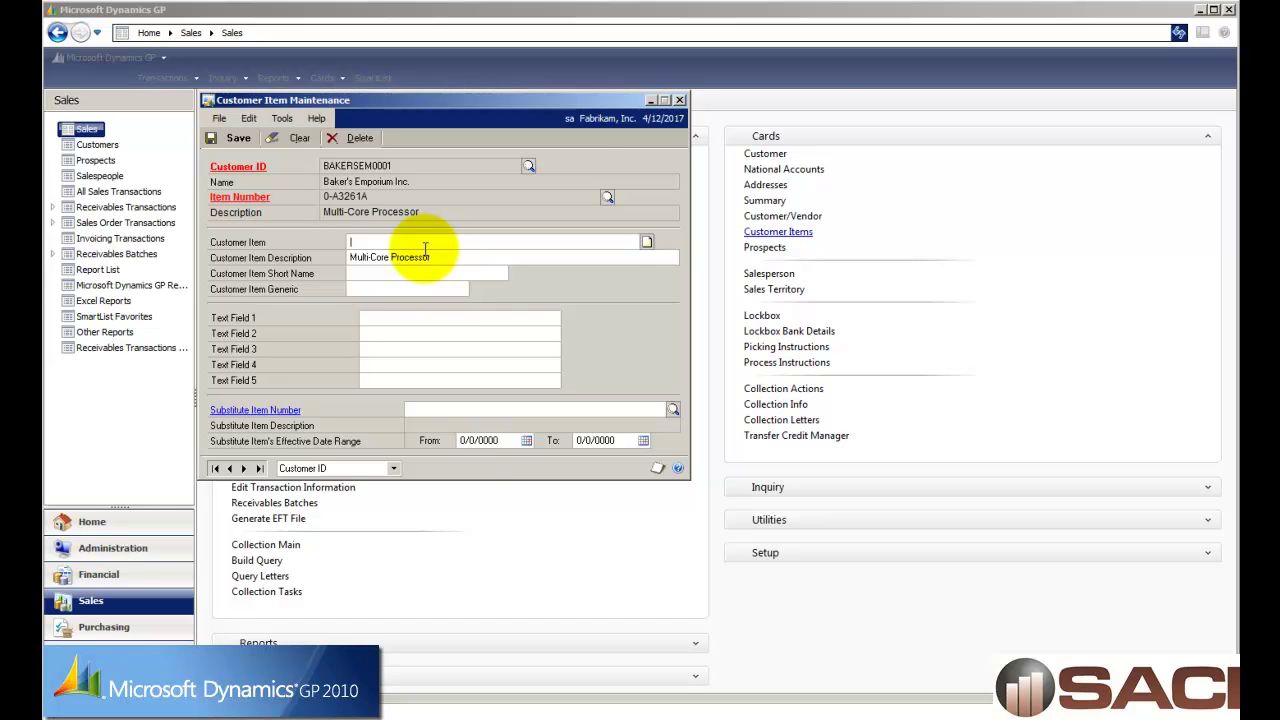
Step: Enter customer item number MCP326A and description 'Multi-Core Processor - MCP326A'
text(MCP326A)
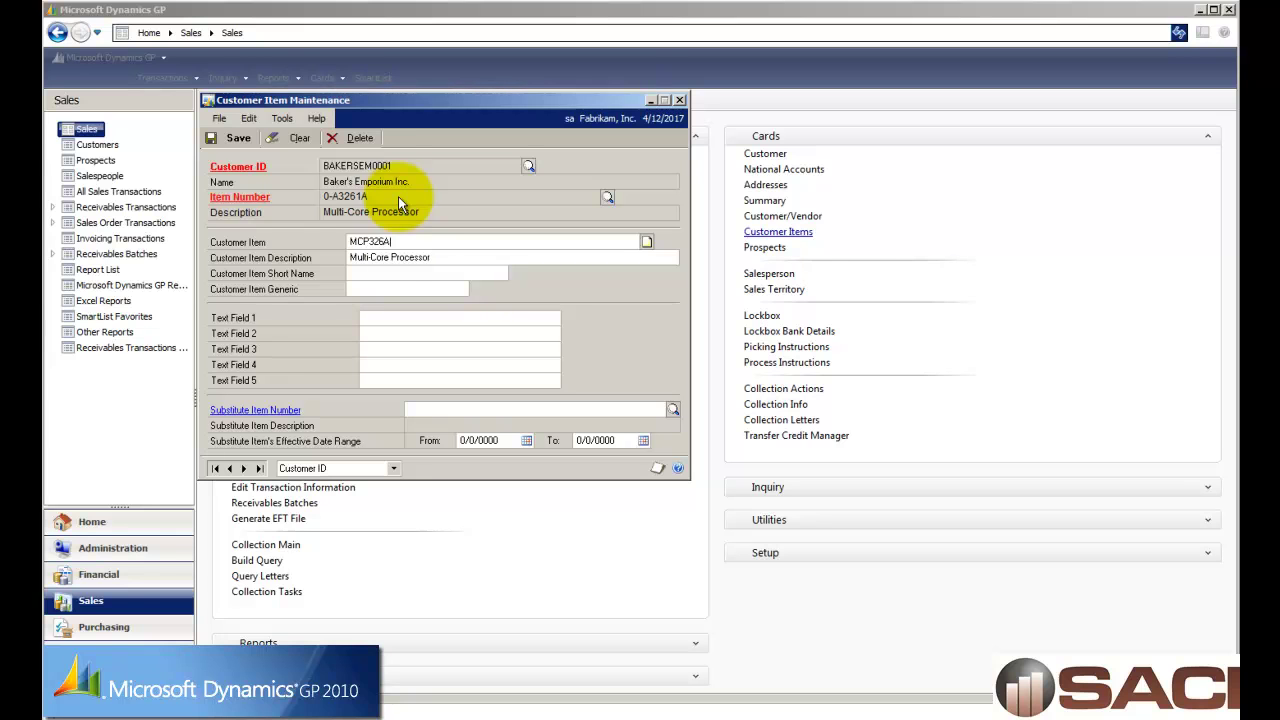
double_click(398, 244)
key(ctrl+c)
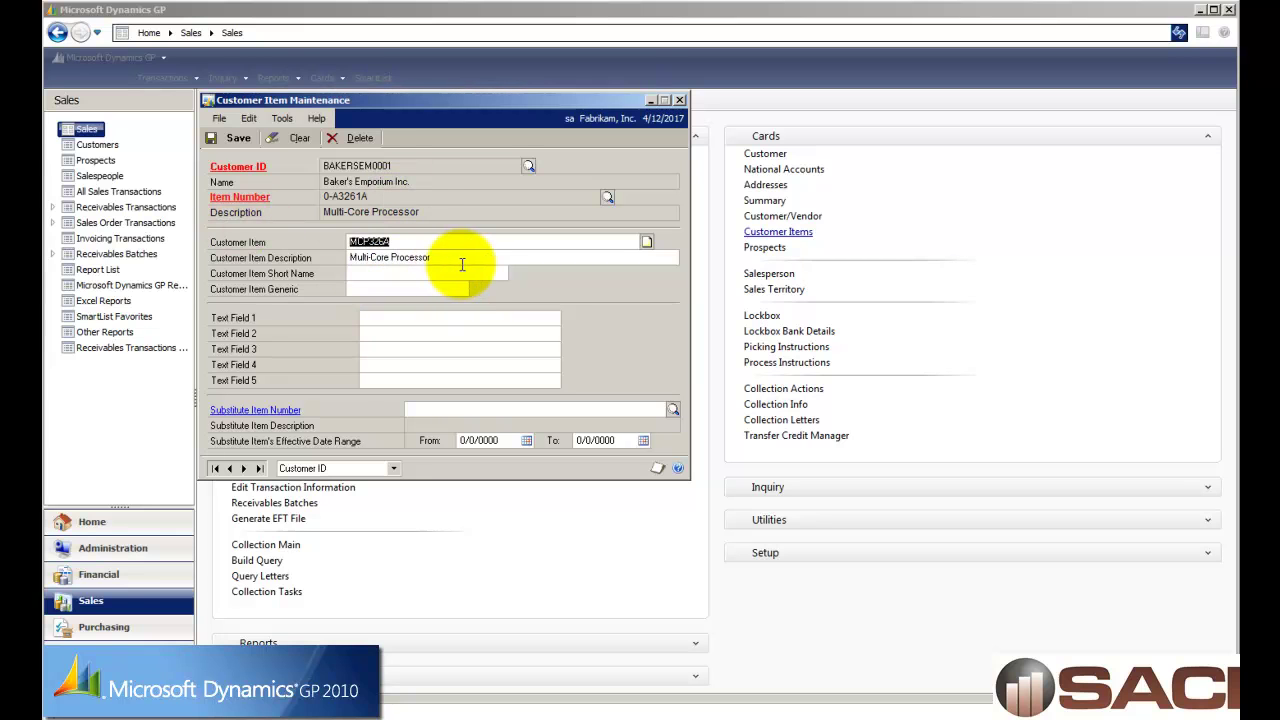
double_click(463, 258)
click(463, 258)
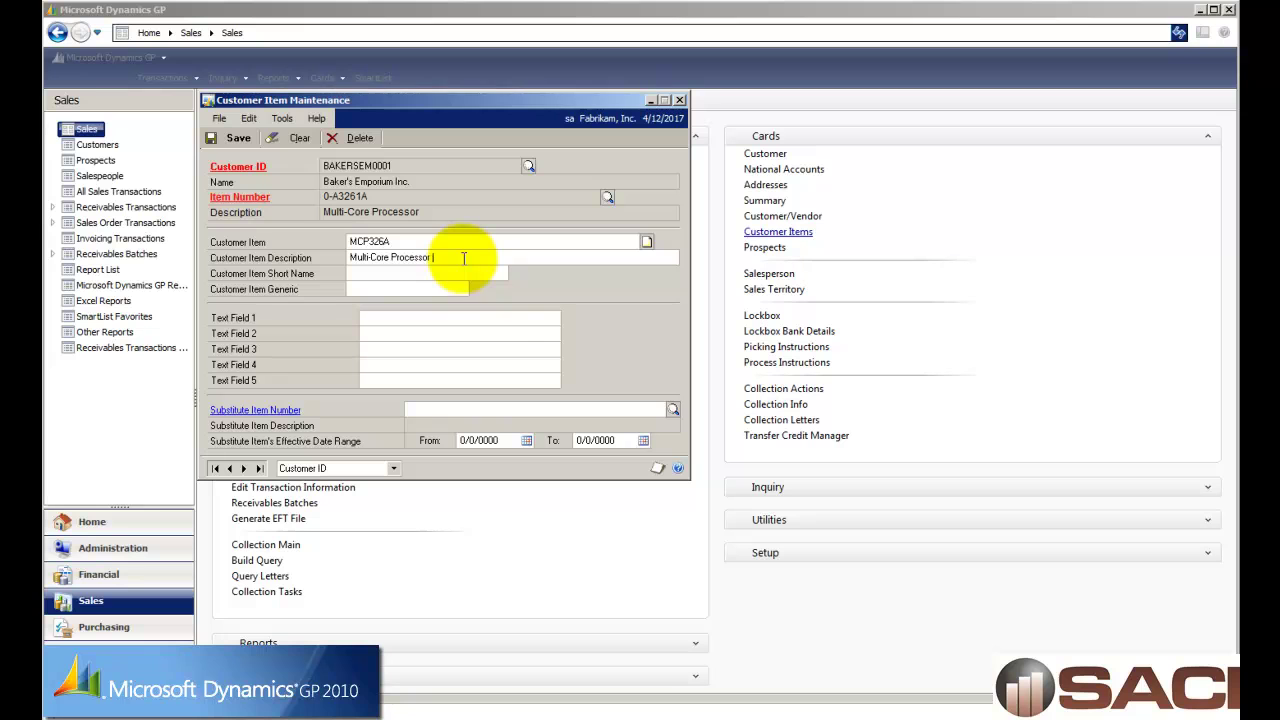
text(-)
key(ctrl+v)
key(Tab)
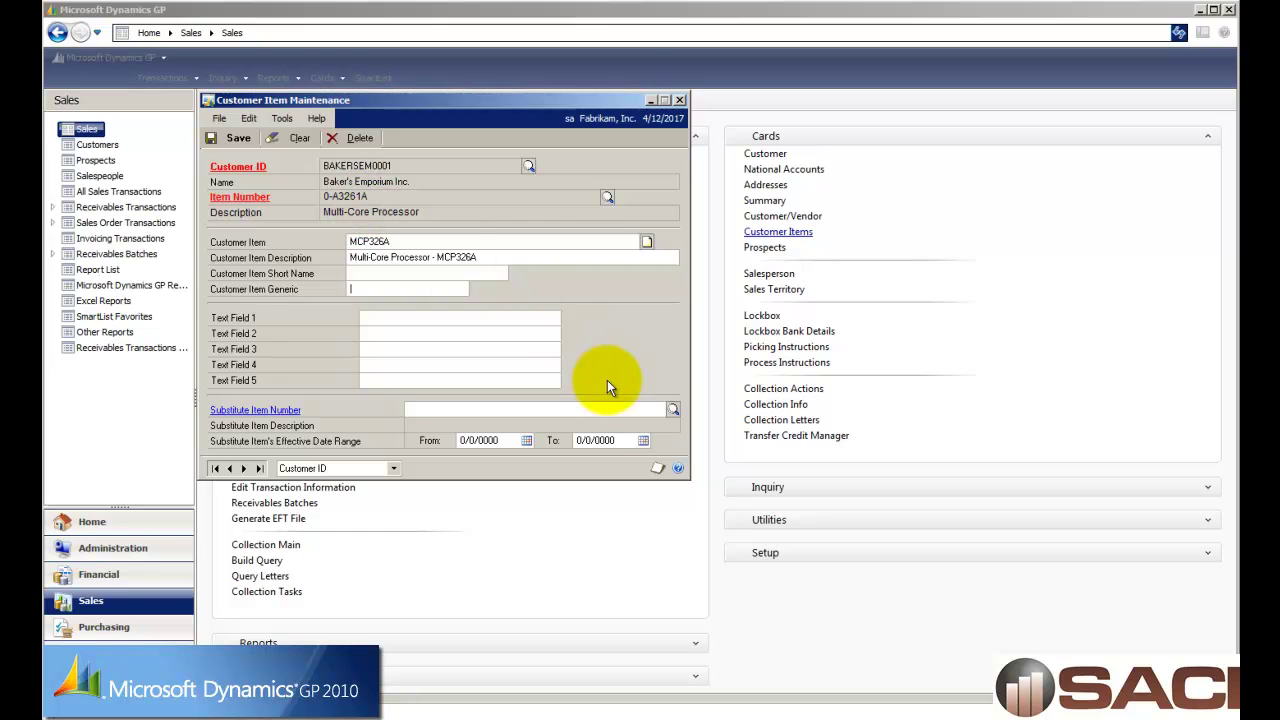
Step: Set 1-A3261A as the substitute item, save the customer item record and close it
click(673, 411)
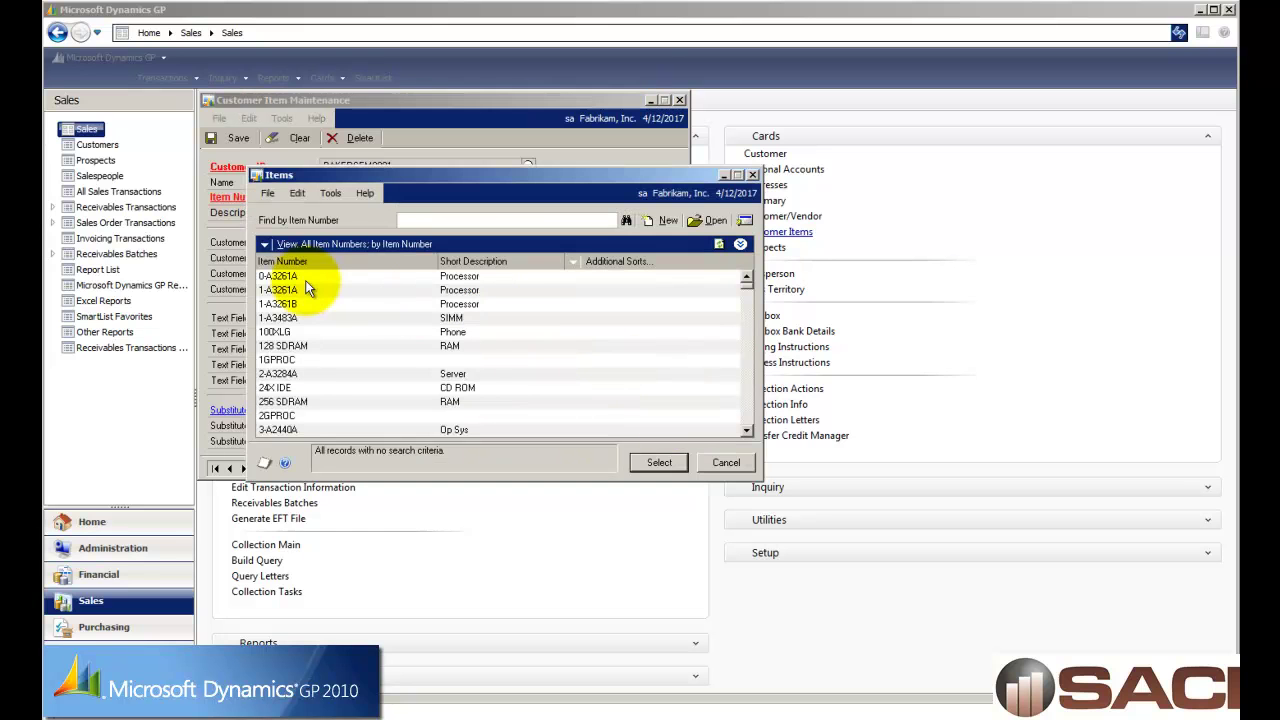
click(300, 291)
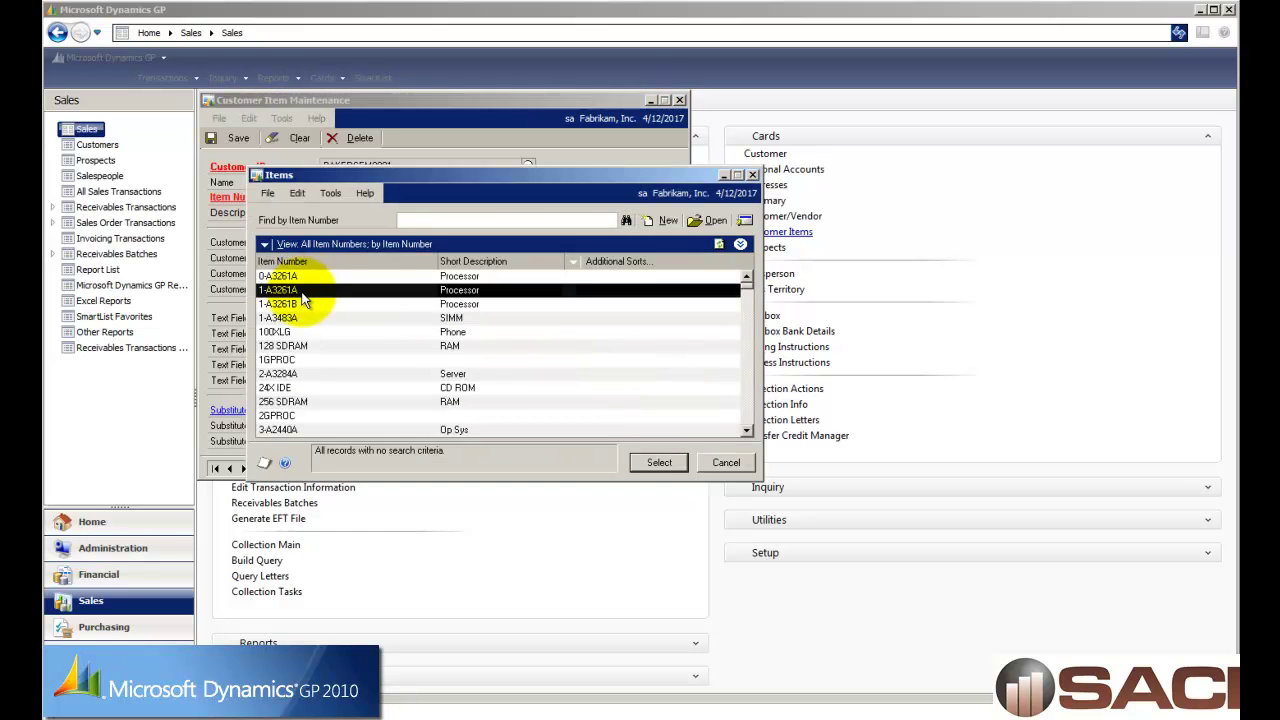
click(659, 463)
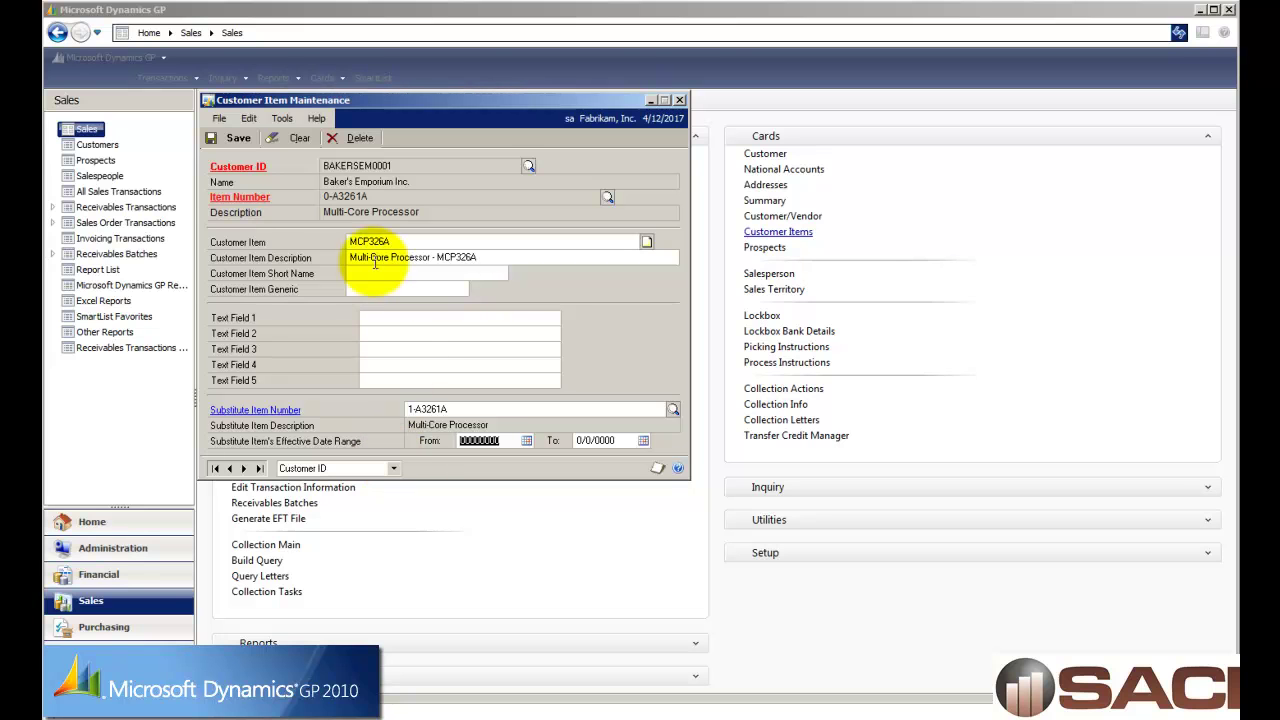
click(241, 137)
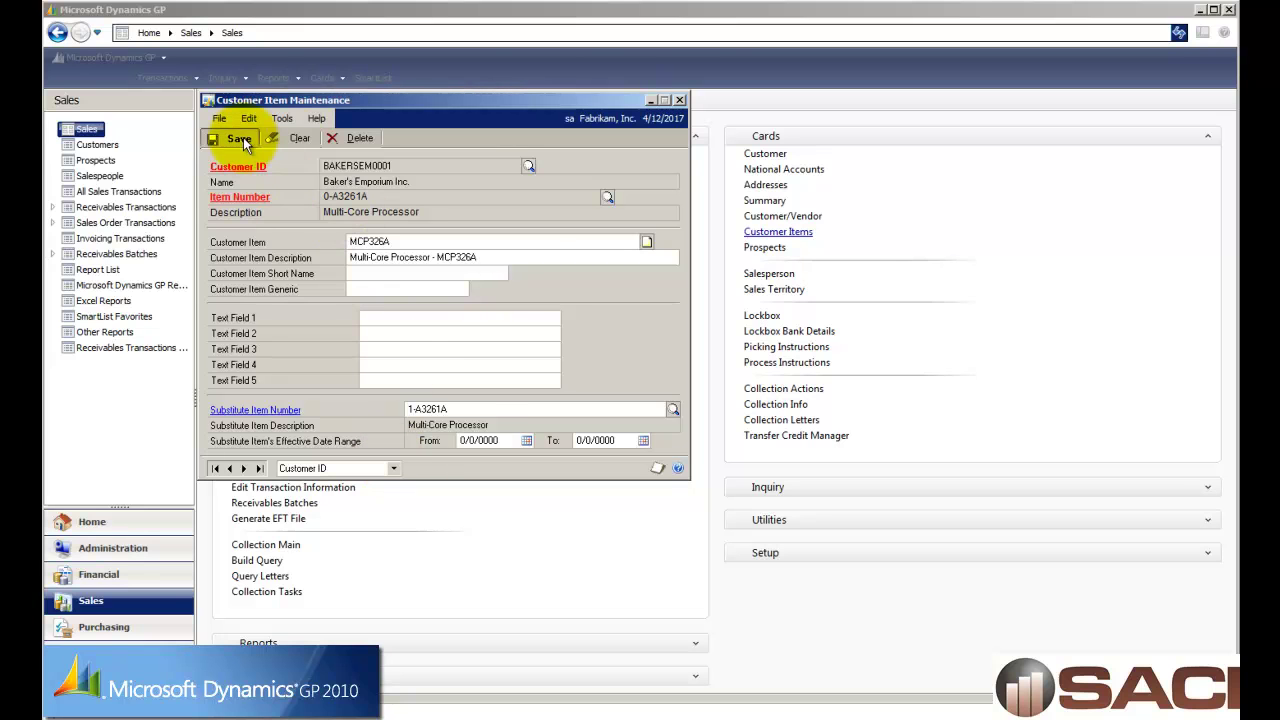
click(679, 100)
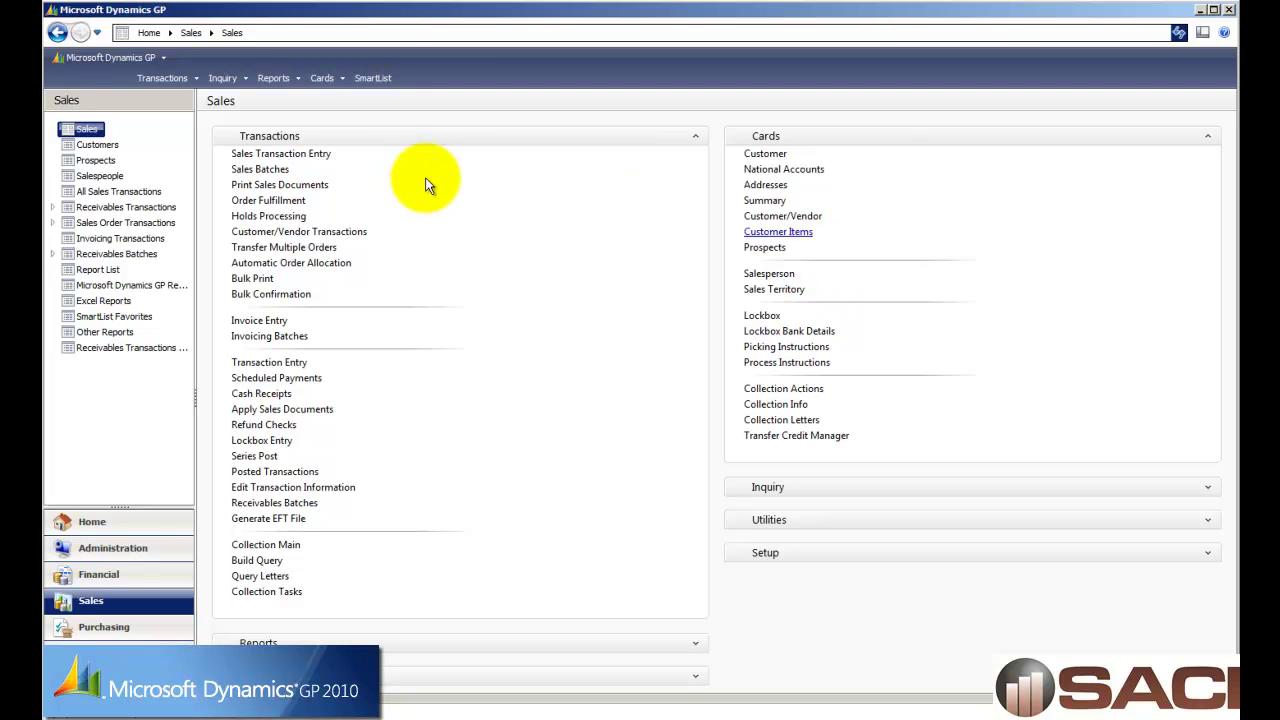
Step: Start invoice STDINV2287 for Baker's Emporium Inc., expand line details, and bring up the Items lookup
click(306, 154)
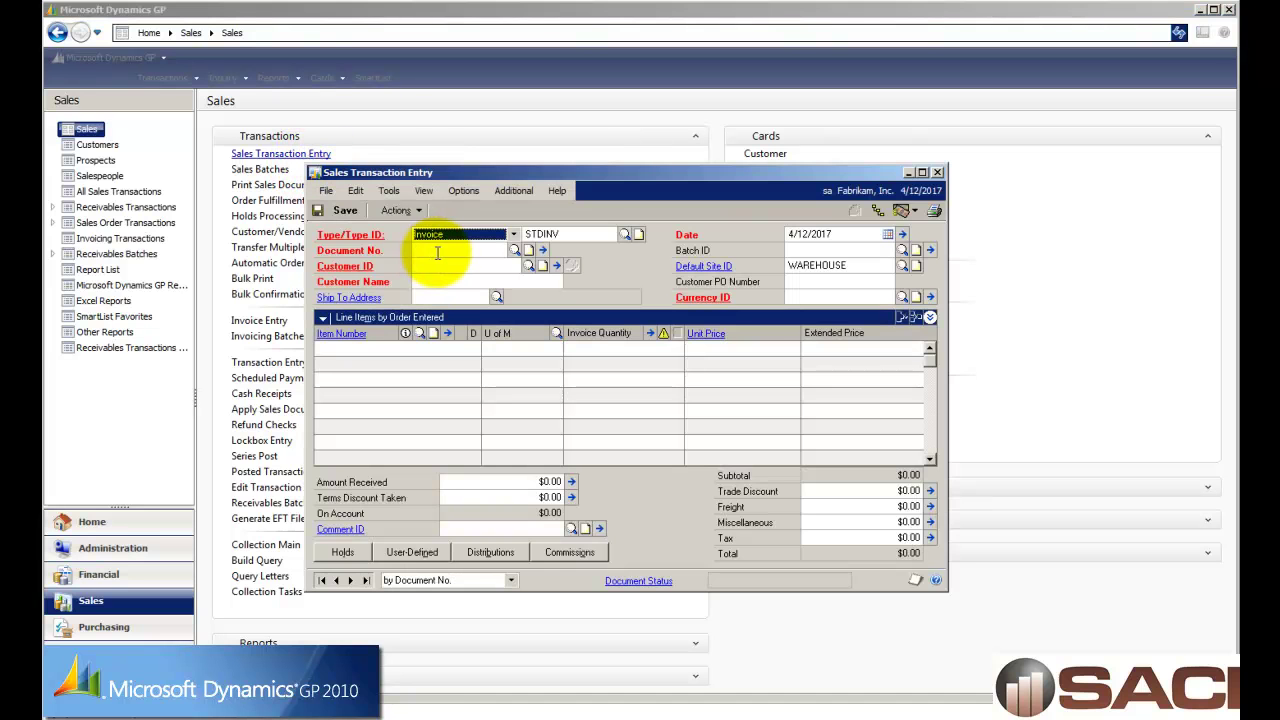
key(Tab)
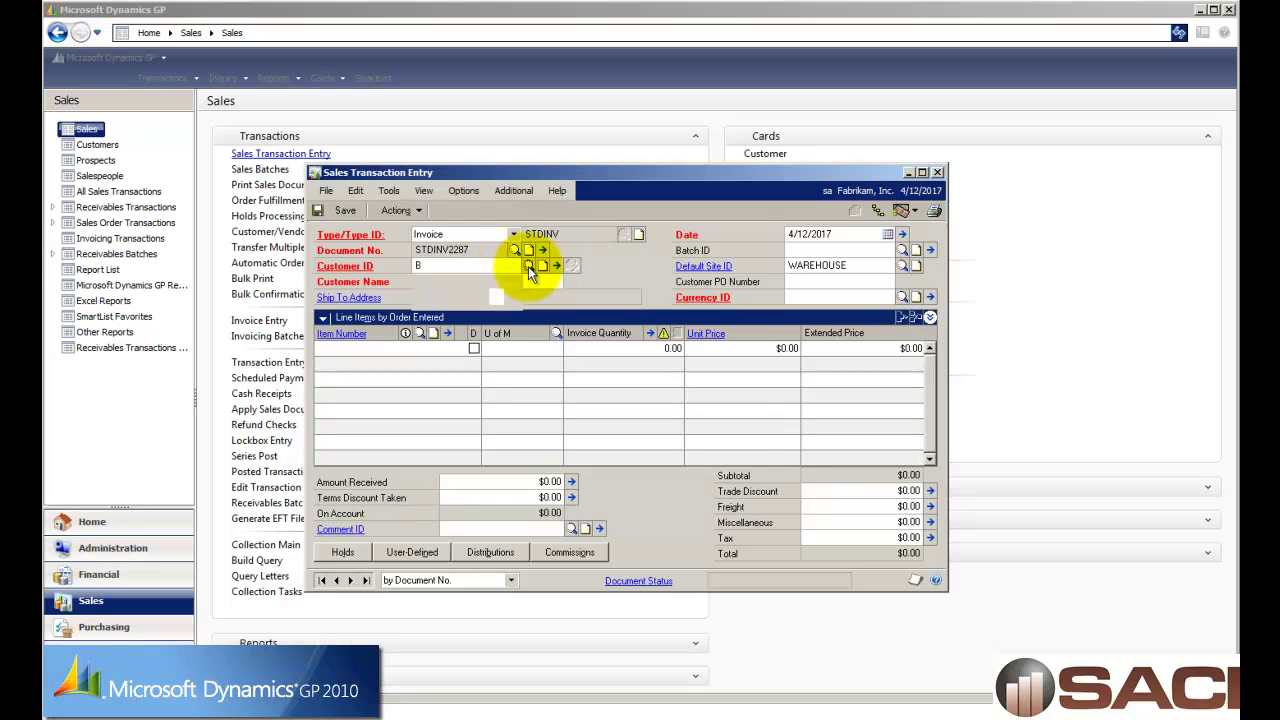
click(528, 265)
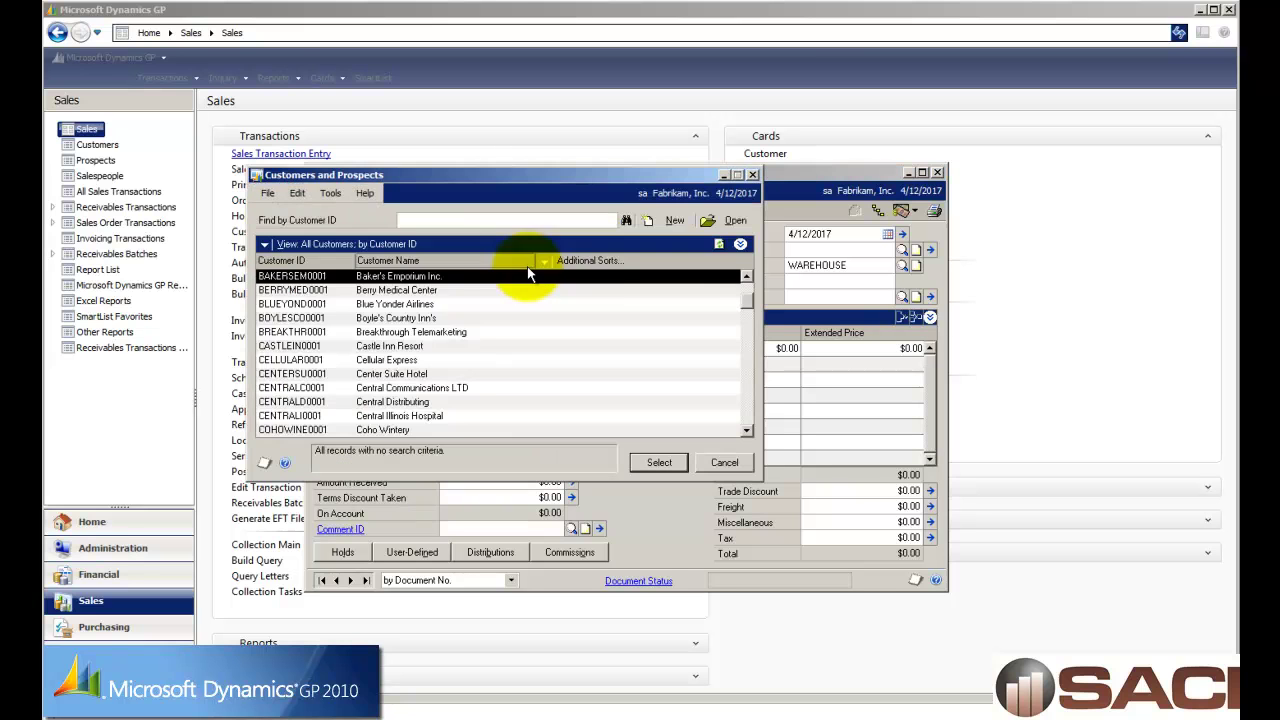
click(657, 468)
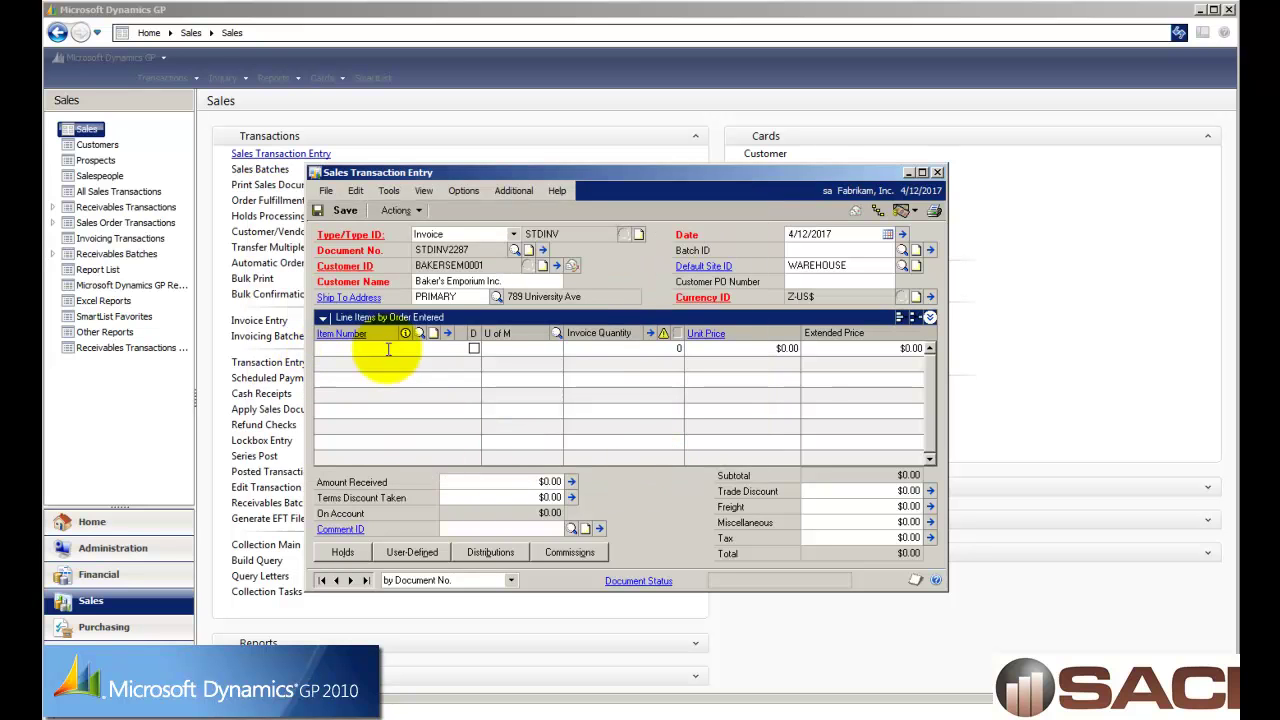
click(432, 352)
click(930, 317)
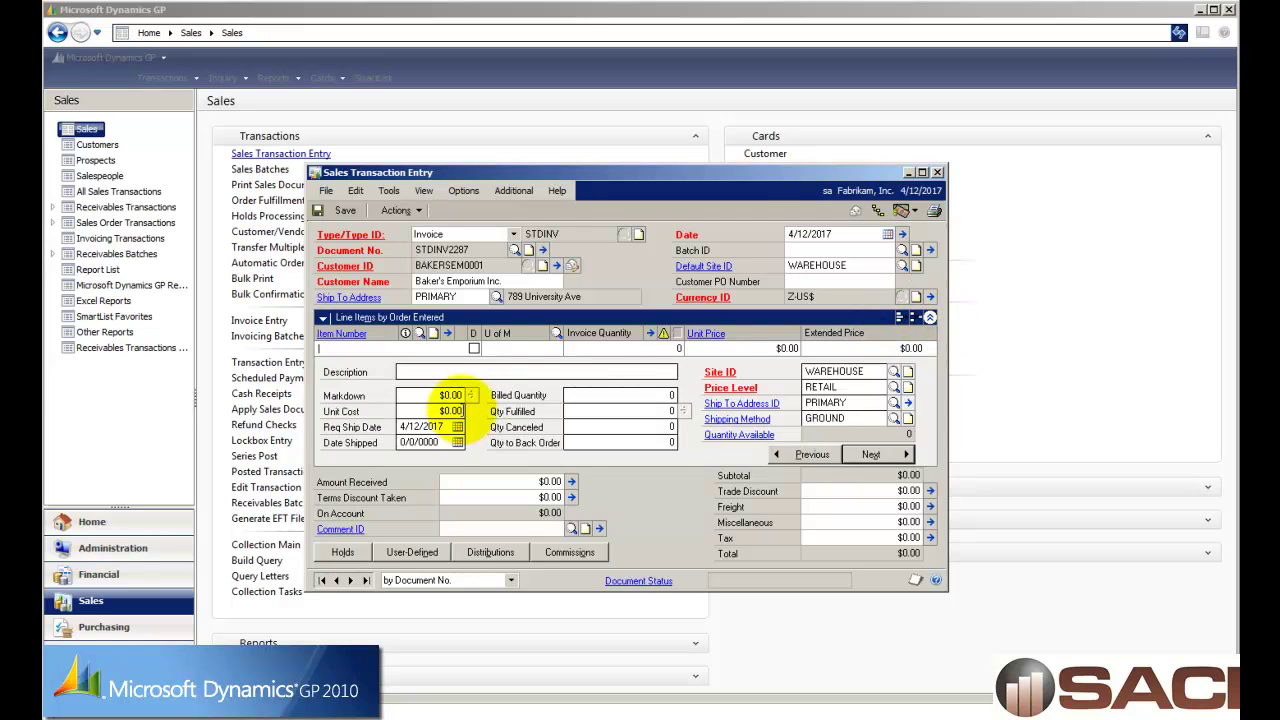
click(420, 334)
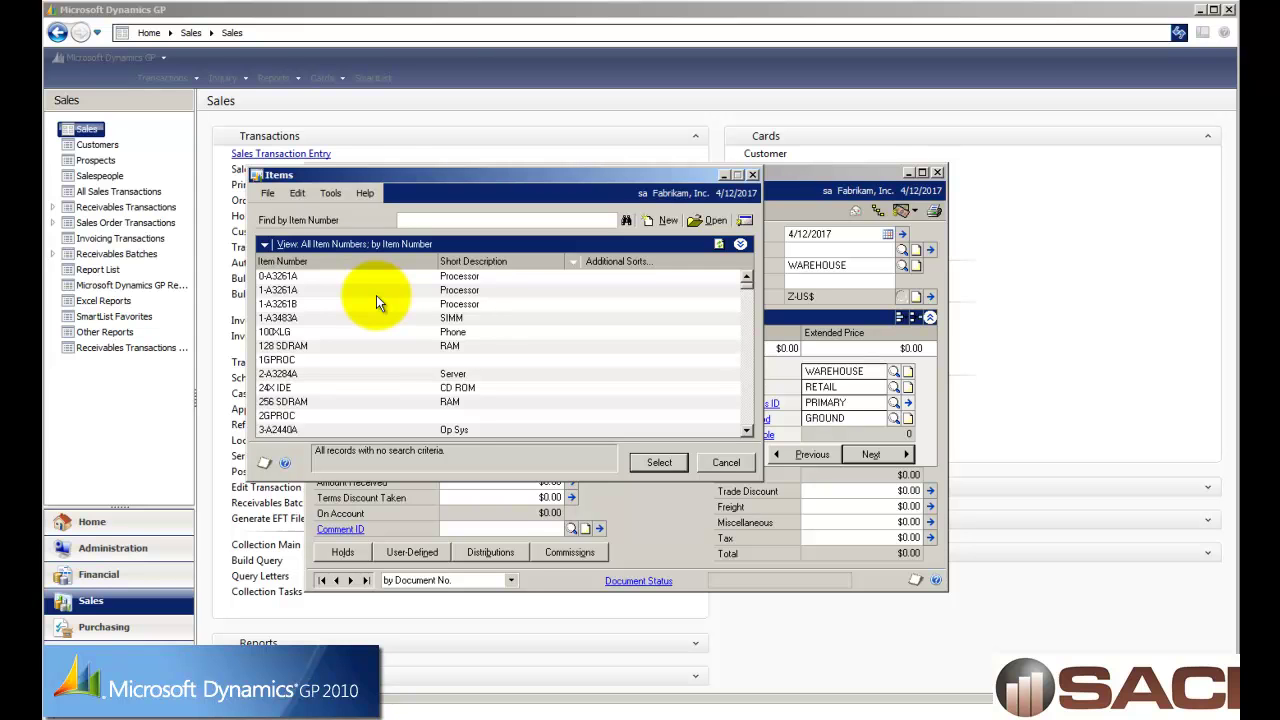
Step: Switch the Items lookup to Customer Items and choose Baker's Emporium's 0-A3261A entry
click(265, 246)
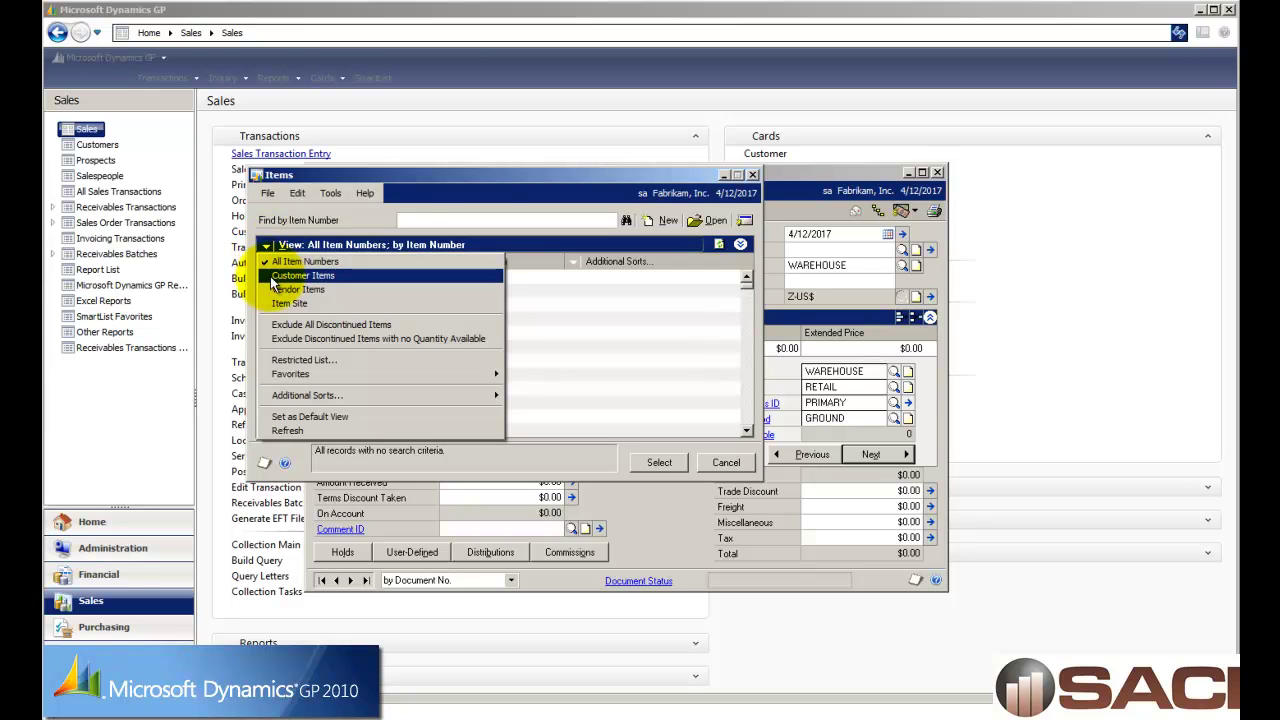
click(274, 277)
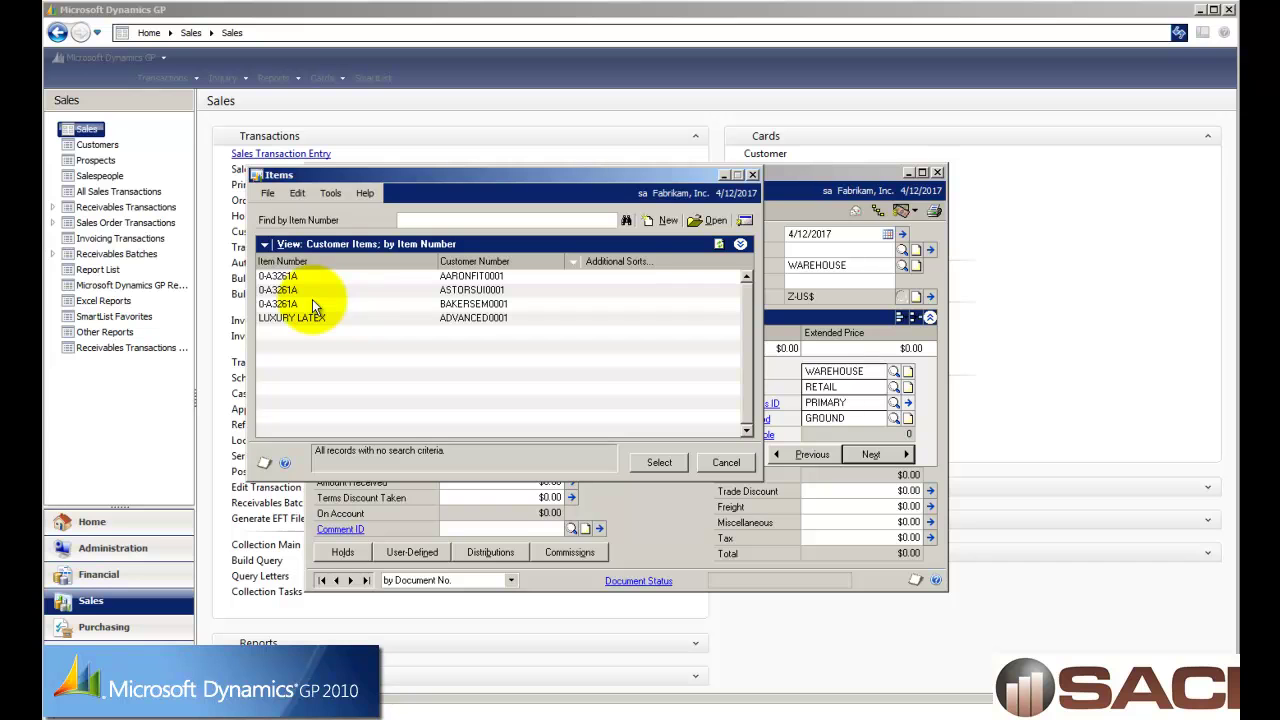
click(460, 305)
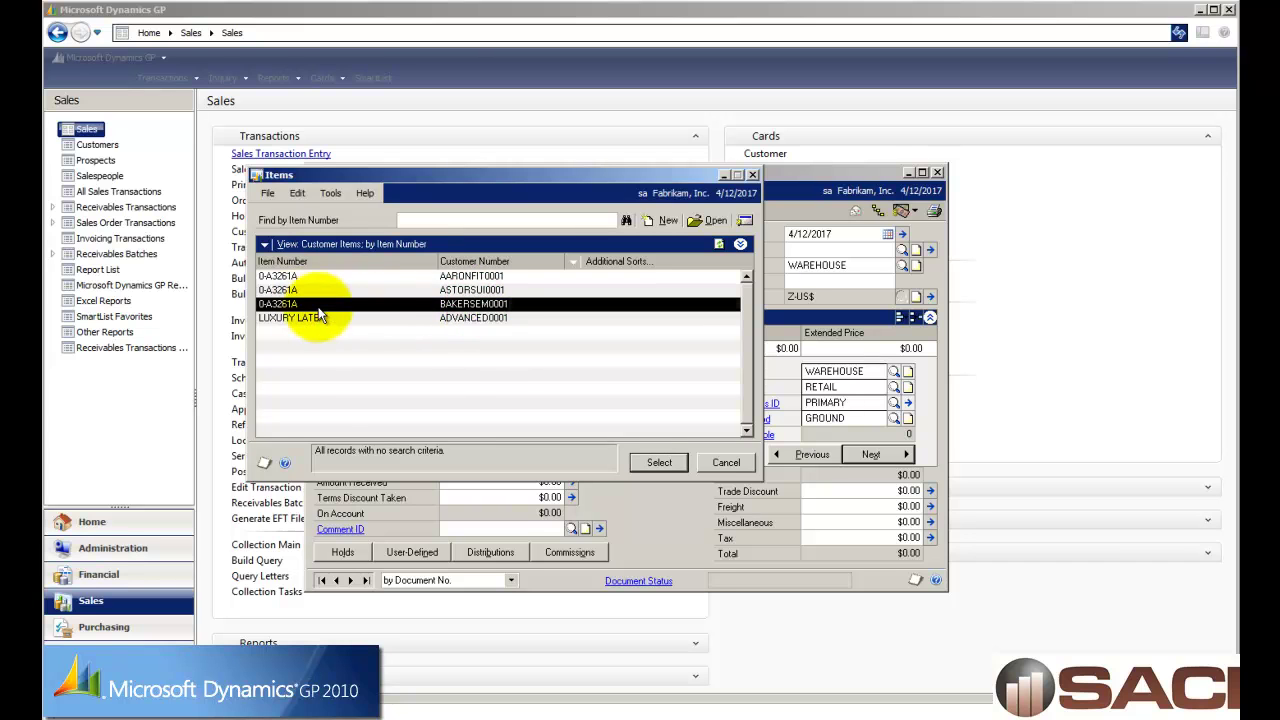
double_click(503, 308)
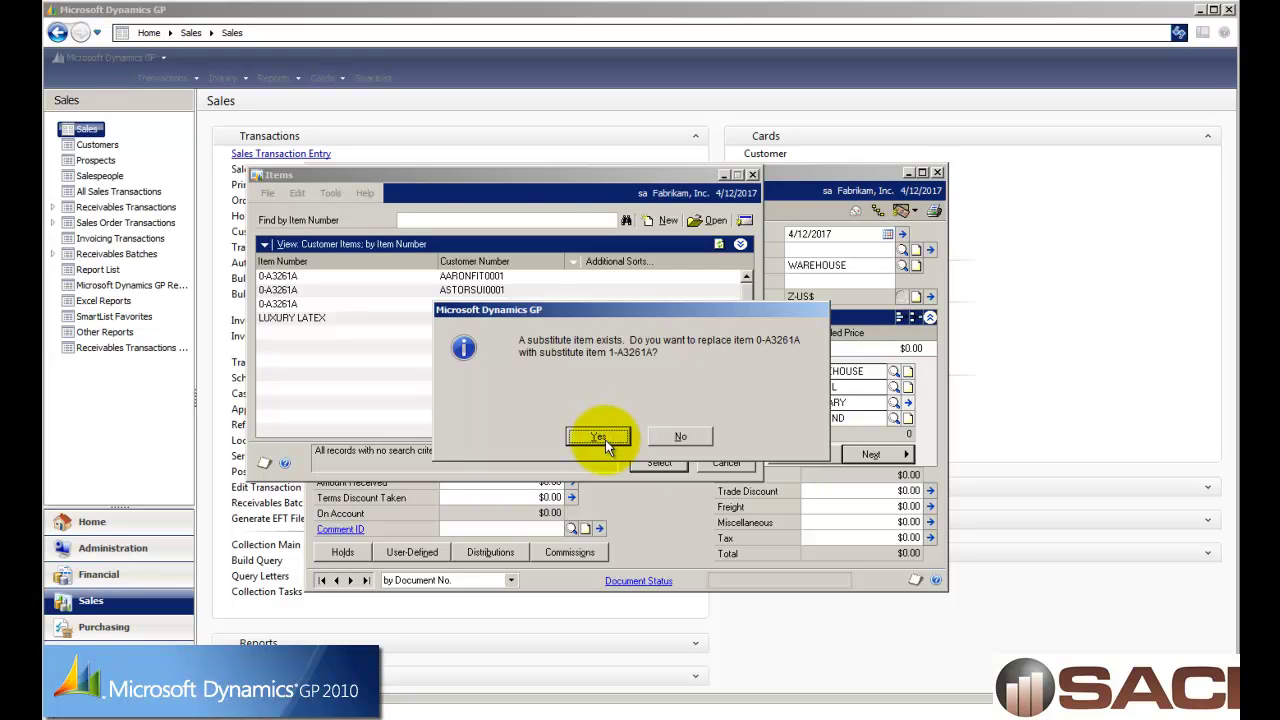
Step: Accept substitute 1-A3261A at quantity 1 and $34,100.00, then advance to the next line
click(605, 440)
key(Tab)
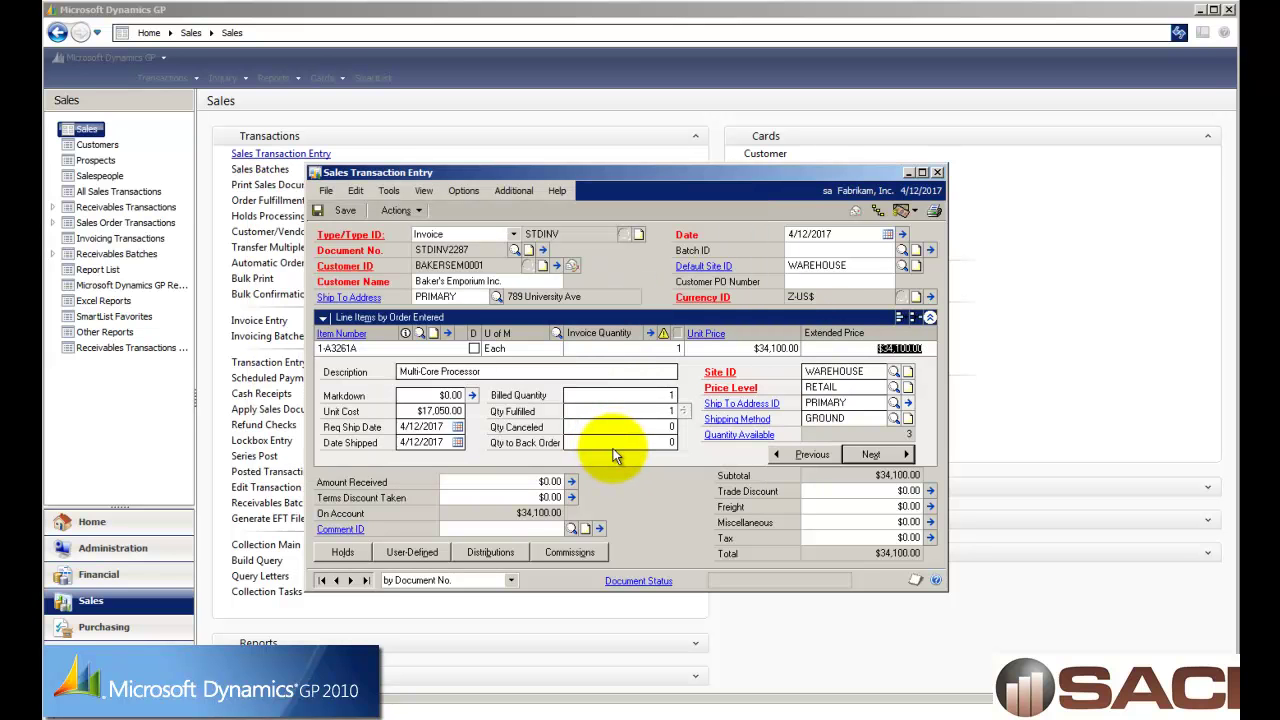
click(896, 462)
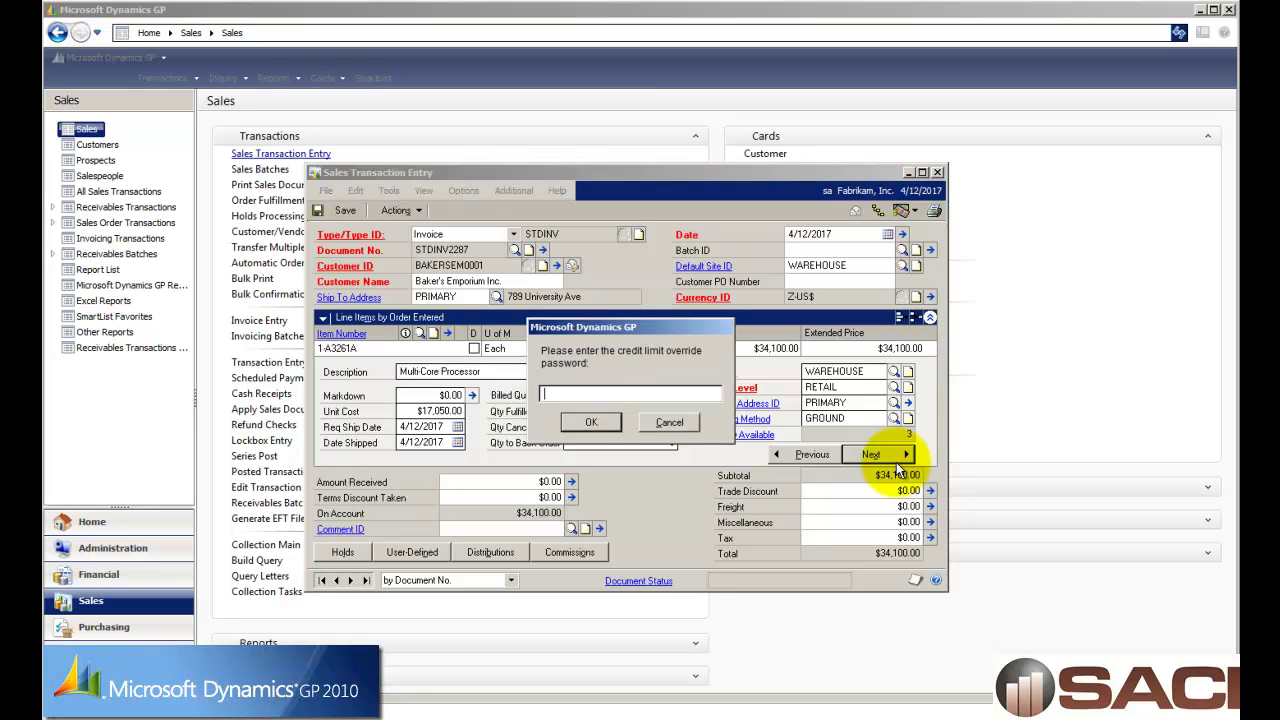